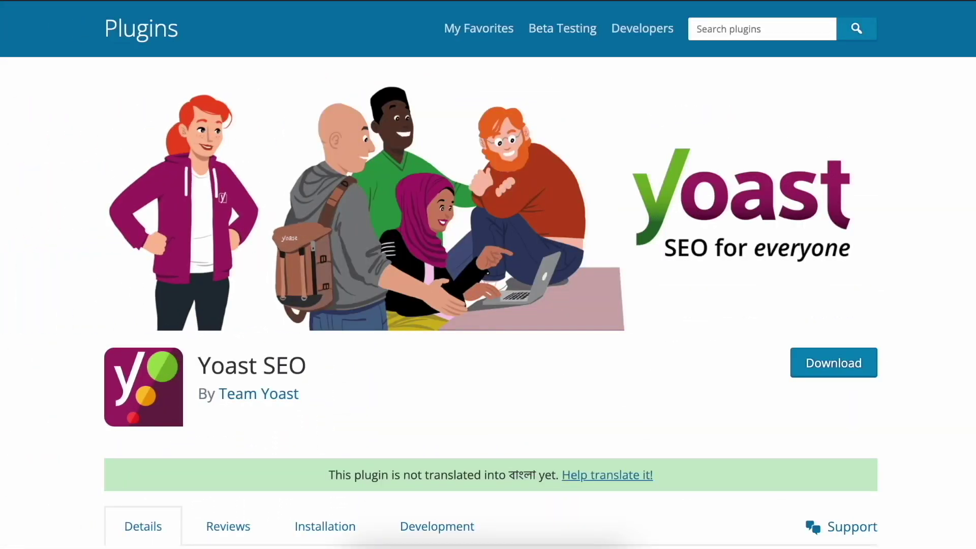
# - Look over the Yoast SEO and Jetpack pages in the WordPress plugin directory
pyautogui.scroll(-12, 488, 275)
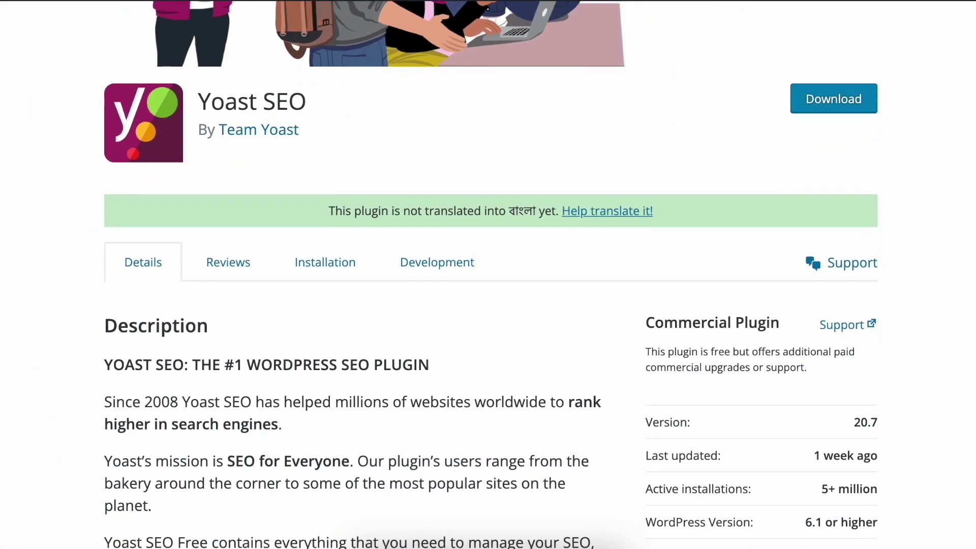
pyautogui.scroll(-8, 488, 274)
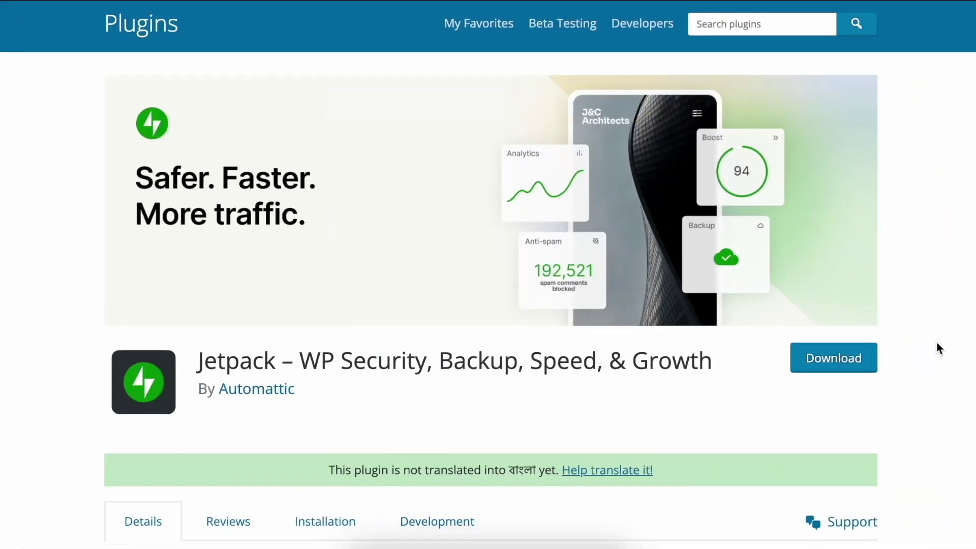
pyautogui.scroll(-4, 937, 343)
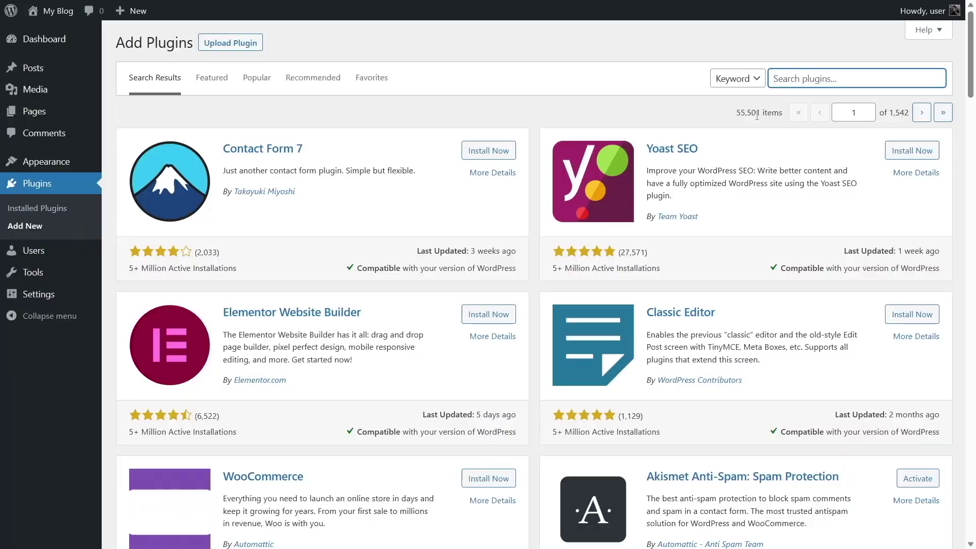
# - Search the plugin directory for postx and start installing PostX – Gutenberg Post Grid Blocks
pyautogui.write('postx')
pyautogui.click(494, 149)
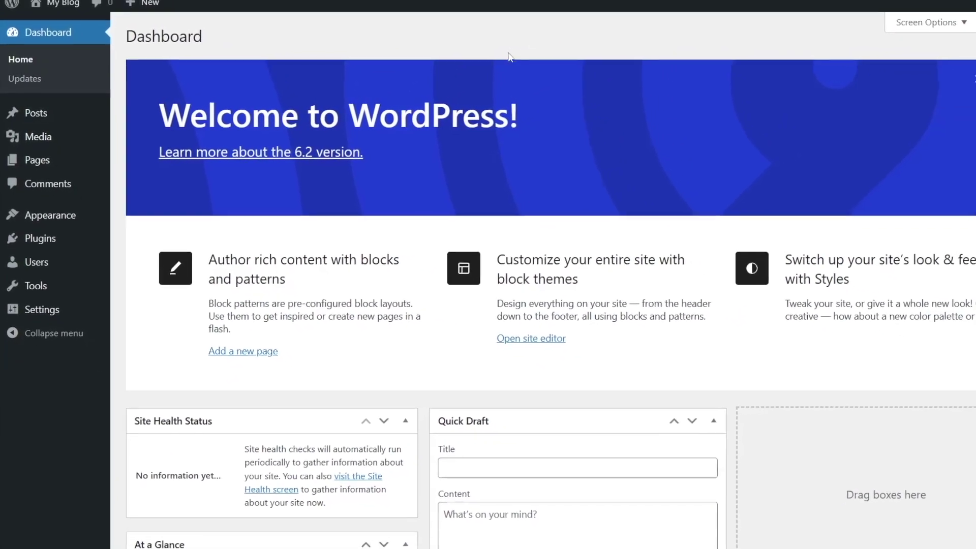
# - Go from the dashboard to the page for adding new plugins and browse the featured plugins and popular tags
pyautogui.click(61, 232)
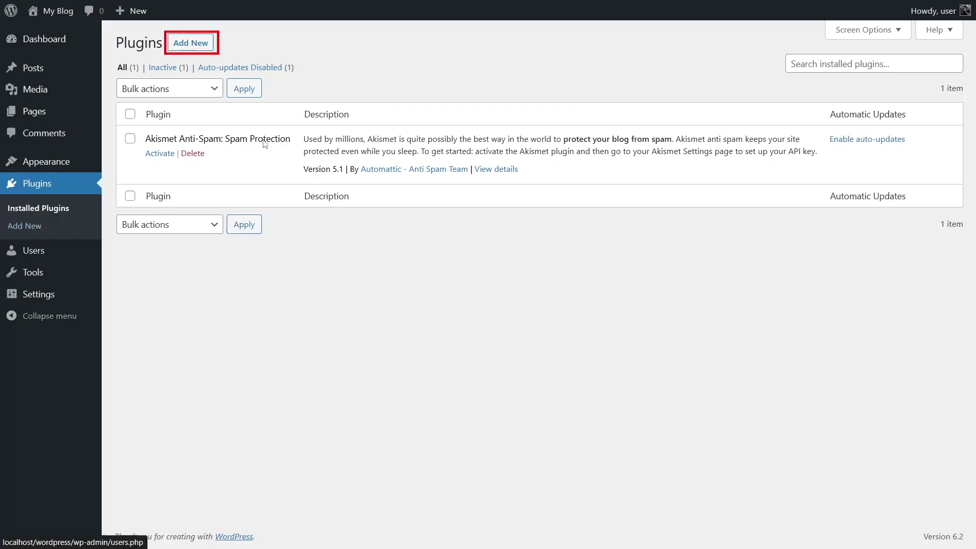
pyautogui.click(186, 44)
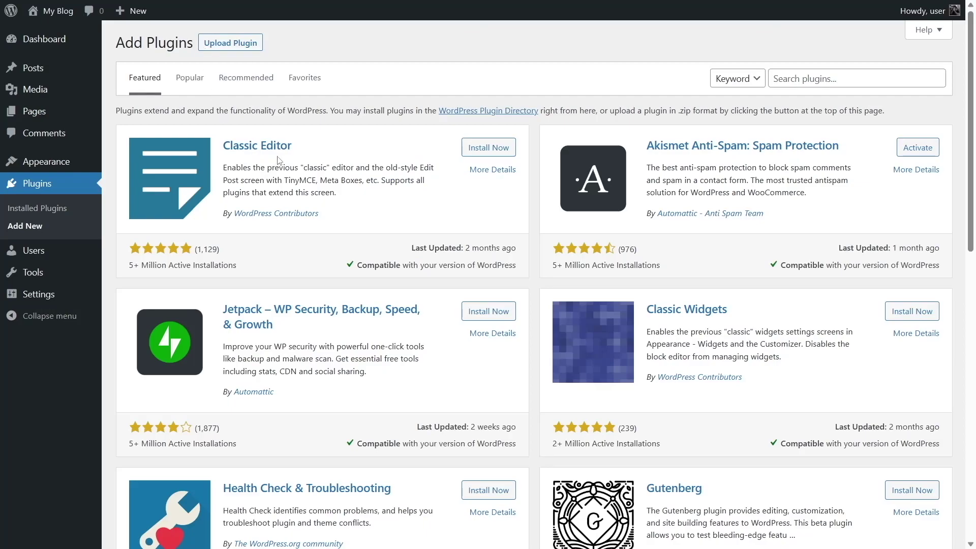
pyautogui.scroll(-13, 278, 160)
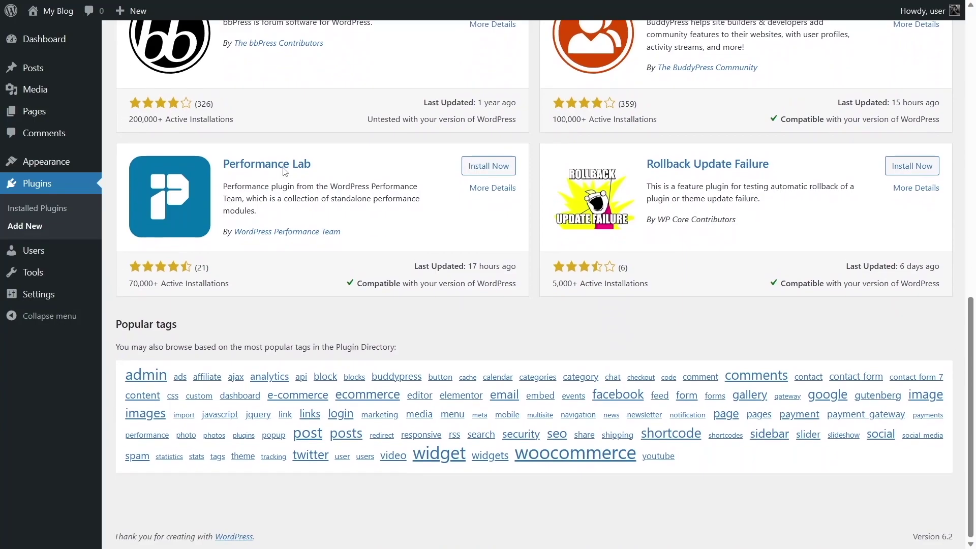
pyautogui.scroll(13, 254, 165)
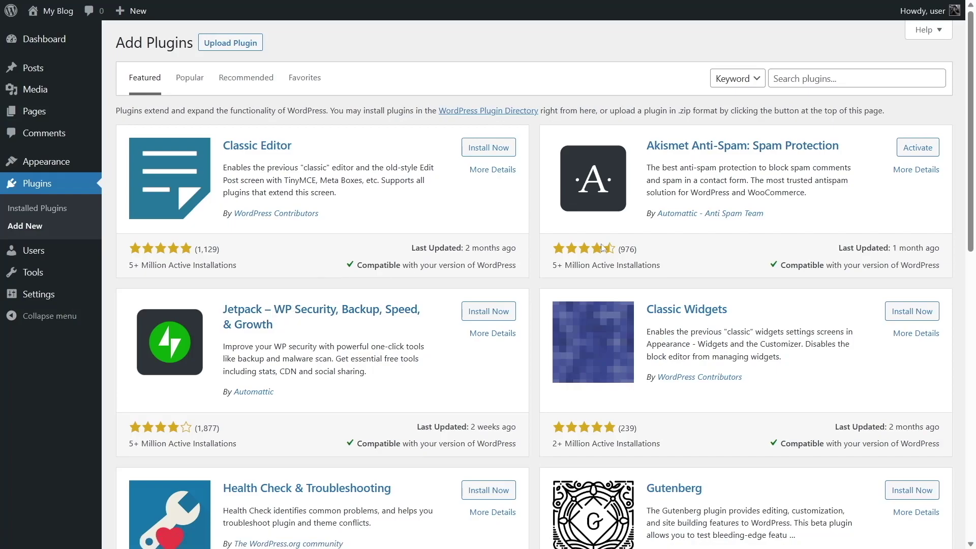
# - Search the plugin directory for "form" and look through the matching plugins
pyautogui.click(796, 80)
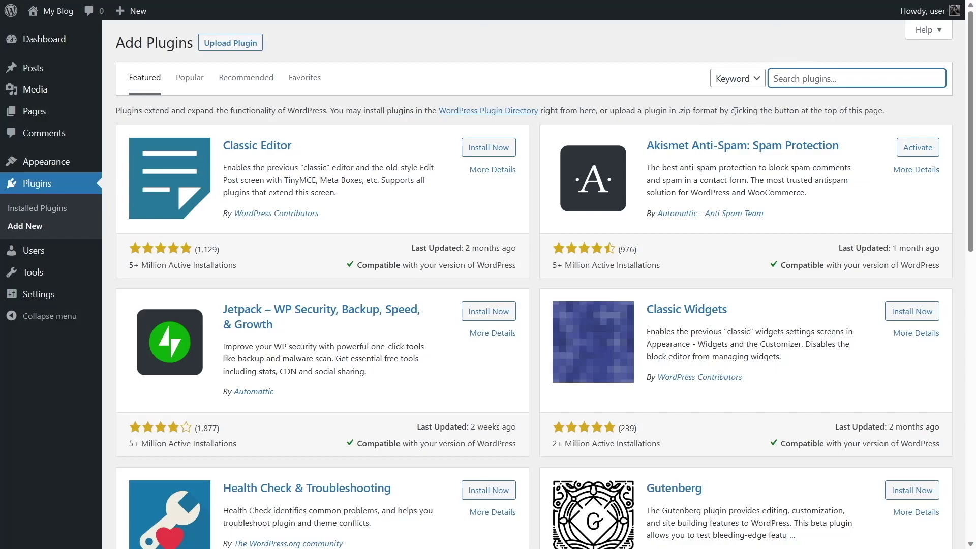
pyautogui.write('form')
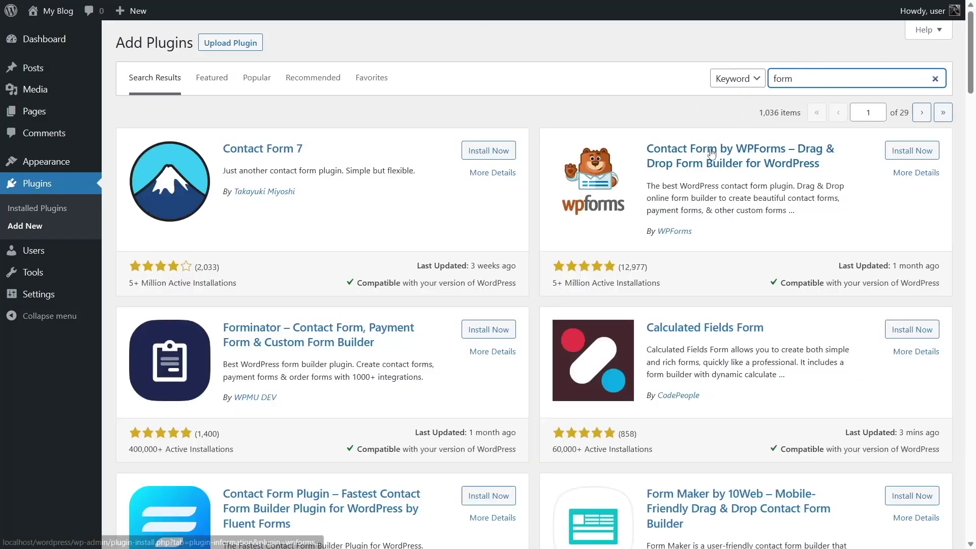
pyautogui.scroll(-7, 370, 174)
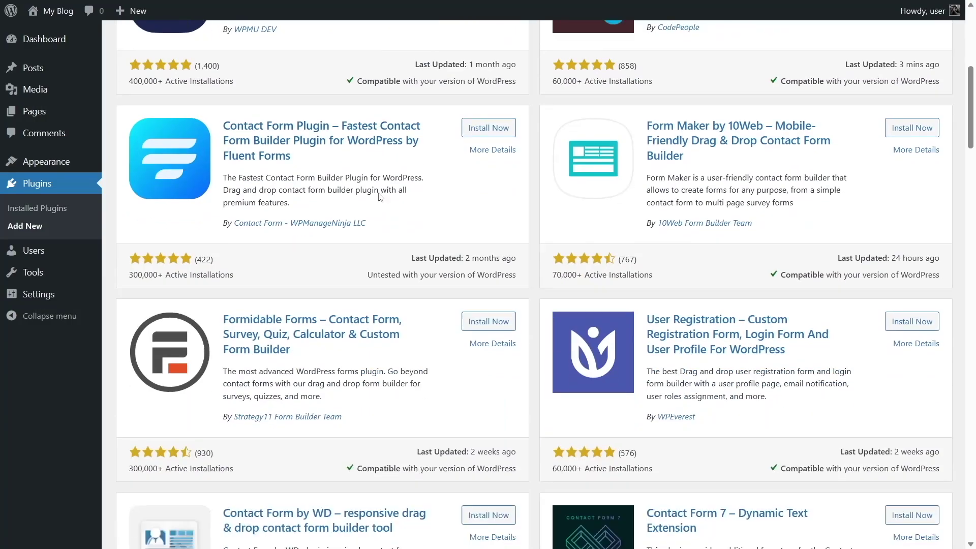
pyautogui.scroll(7, 382, 251)
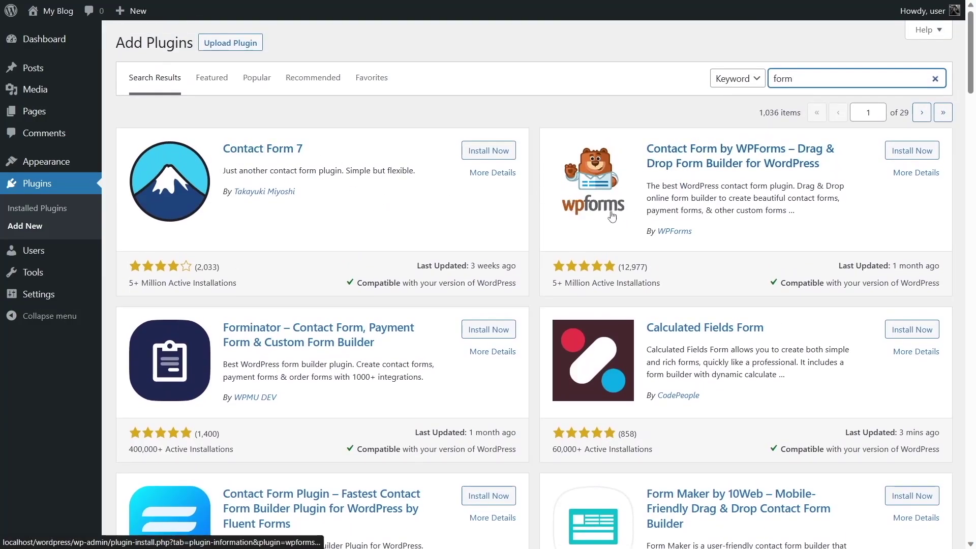
pyautogui.scroll(-3, 551, 261)
pyautogui.scroll(-5, 552, 260)
pyautogui.scroll(8, 547, 267)
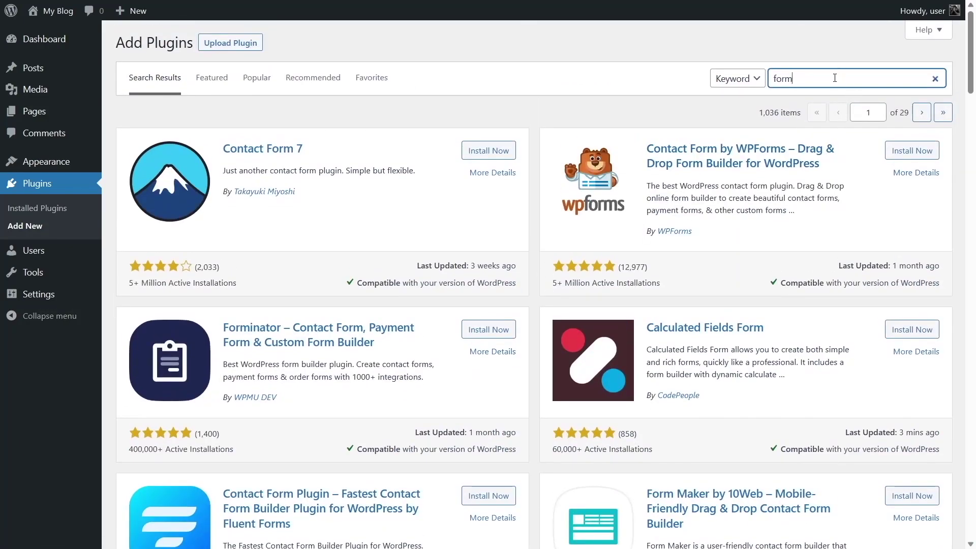
# - Replace the plugin search keyword with "postx"
pyautogui.doubleClick(794, 82)
pyautogui.press('BackSpace')
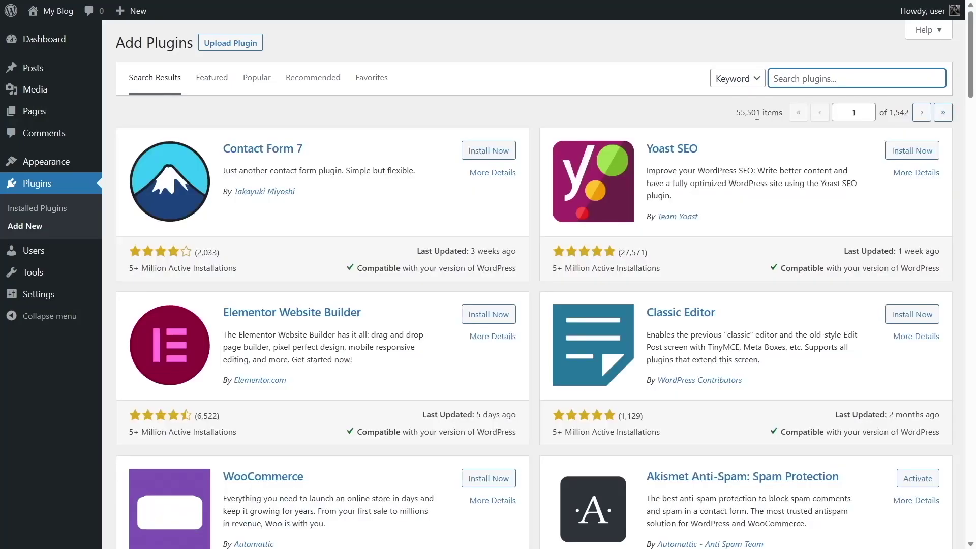
pyautogui.write('postx')
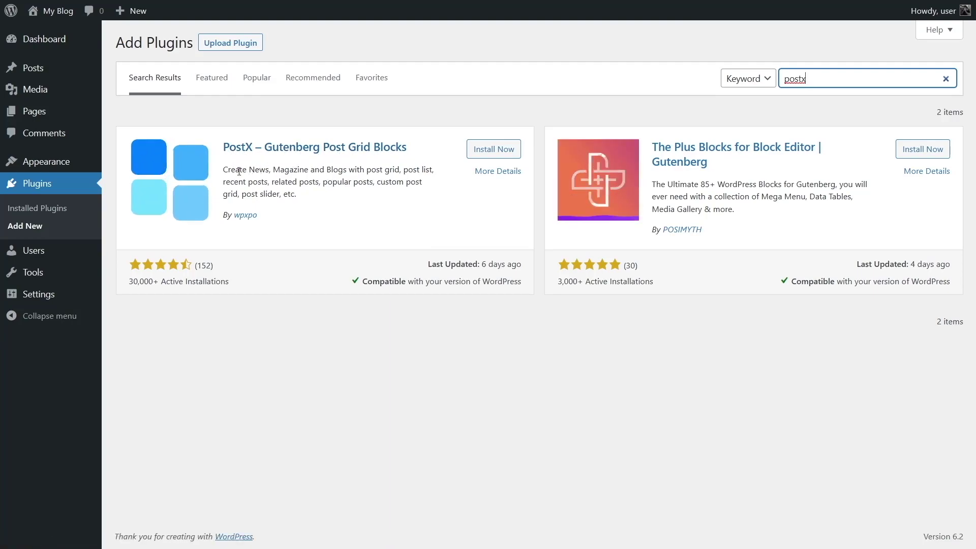
# - Check the description, WordPress compatibility and last update date on the PostX – Gutenberg Post Grid Blocks card
pyautogui.moveTo(224, 174); pyautogui.dragTo(308, 206)
pyautogui.click(308, 205)
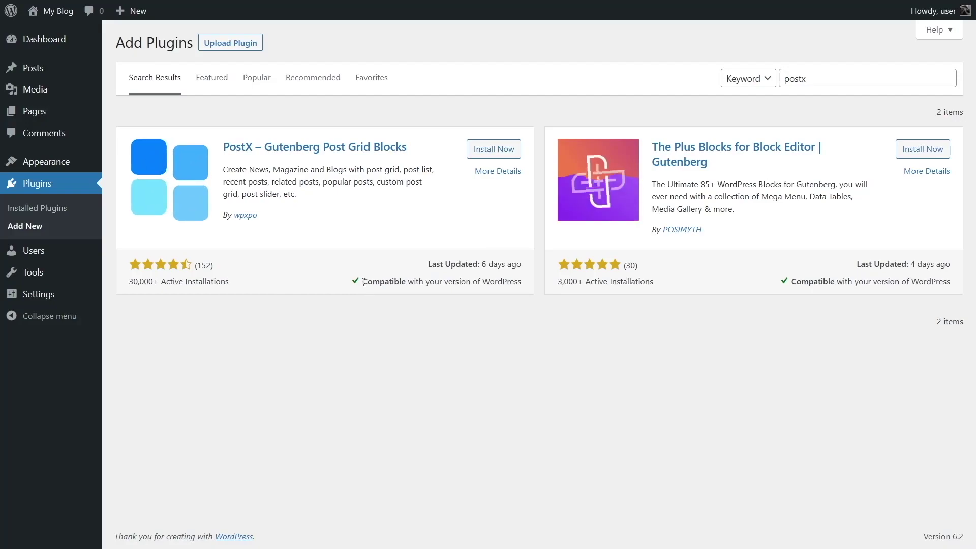
pyautogui.moveTo(363, 281); pyautogui.dragTo(522, 289)
pyautogui.click(449, 320)
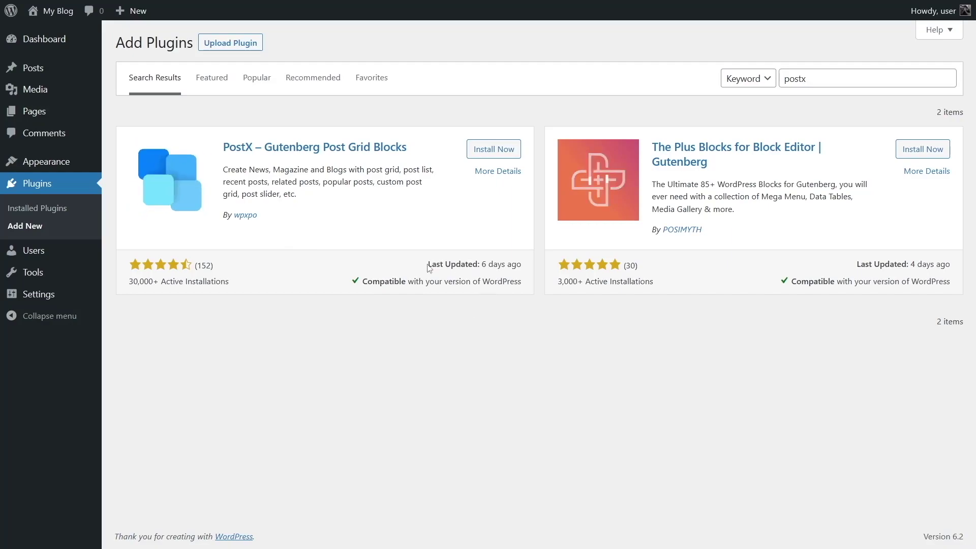
pyautogui.moveTo(429, 269); pyautogui.dragTo(484, 265)
pyautogui.click(487, 274)
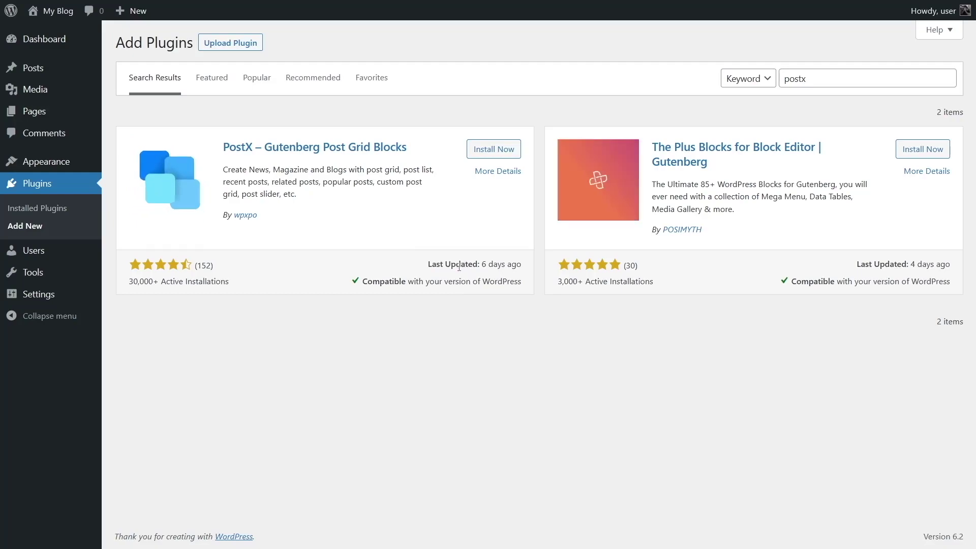
# - Open the detailed information for PostX and review its description, rating and reviews breakdown
pyautogui.click(493, 176)
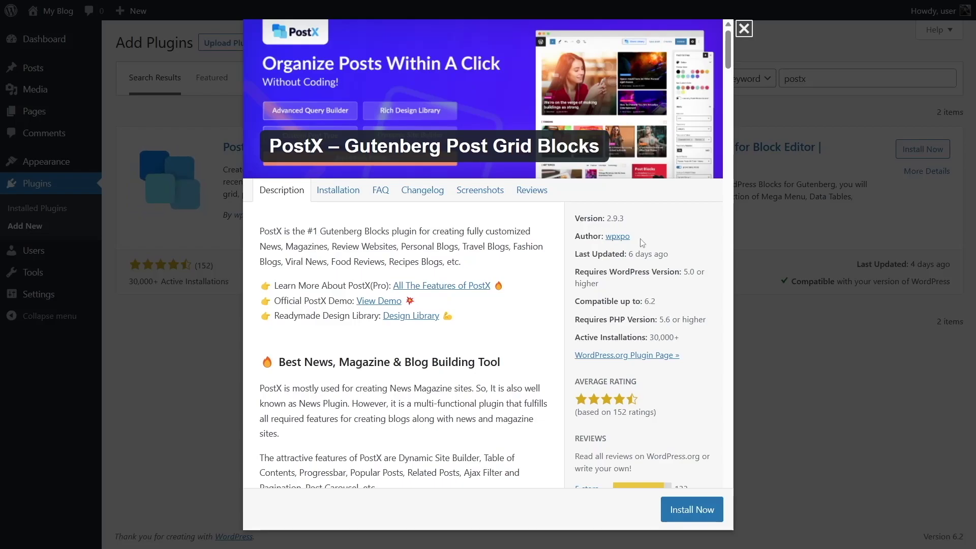
pyautogui.scroll(-5, 652, 271)
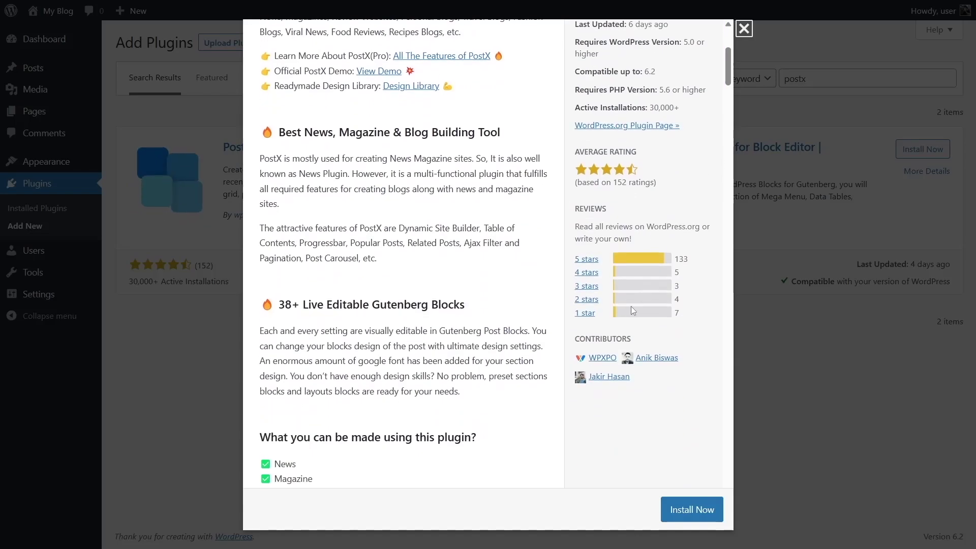
pyautogui.scroll(5, 645, 337)
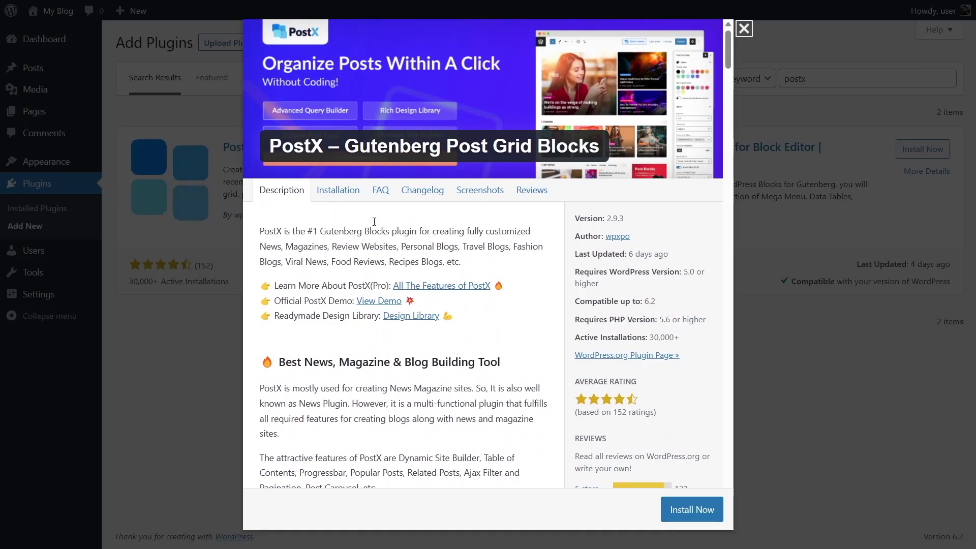
# - Read PostX's minimum requirements and its automatic and manual installation instructions, and close the plugin details
pyautogui.click(336, 192)
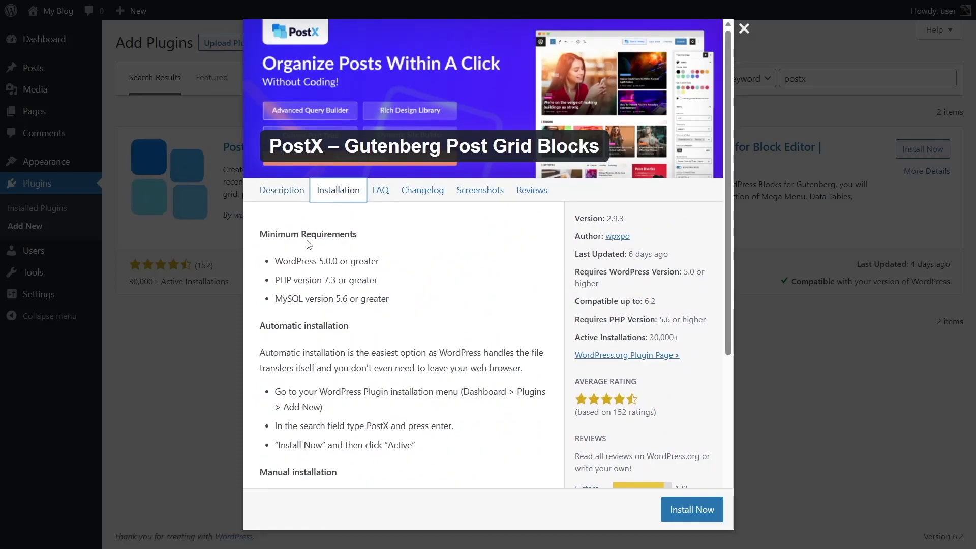
pyautogui.scroll(-5, 364, 275)
pyautogui.scroll(5, 318, 239)
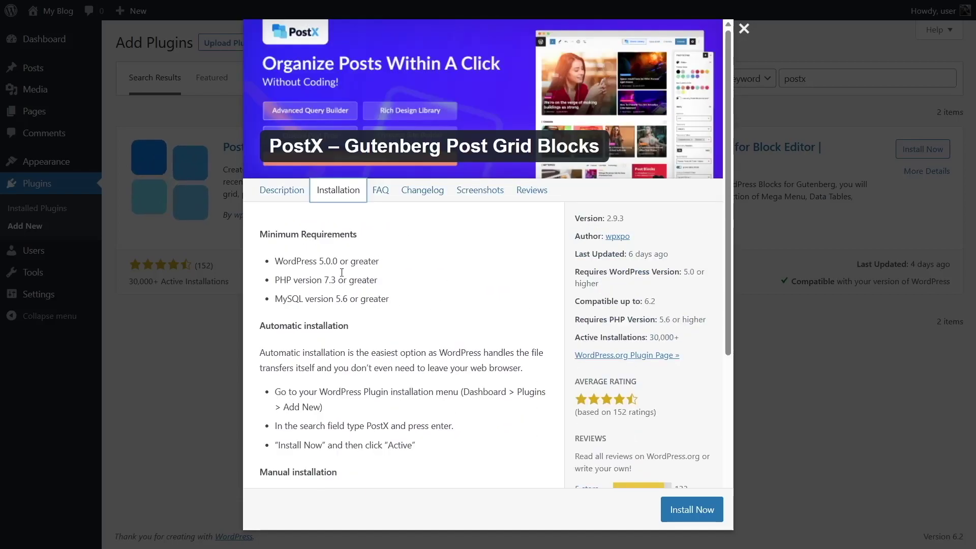
pyautogui.moveTo(275, 268); pyautogui.dragTo(402, 304)
pyautogui.click(426, 333)
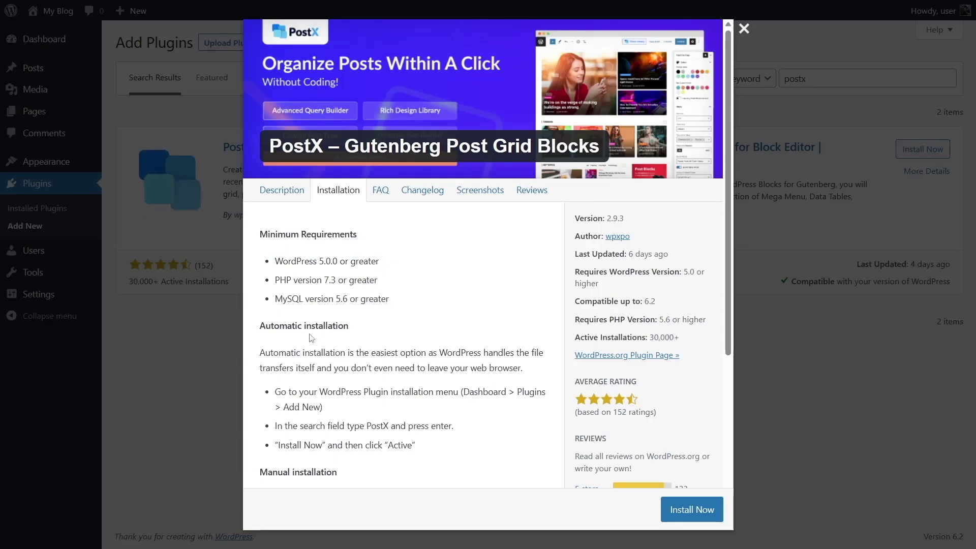
pyautogui.scroll(-2, 300, 331)
pyautogui.scroll(-3, 280, 291)
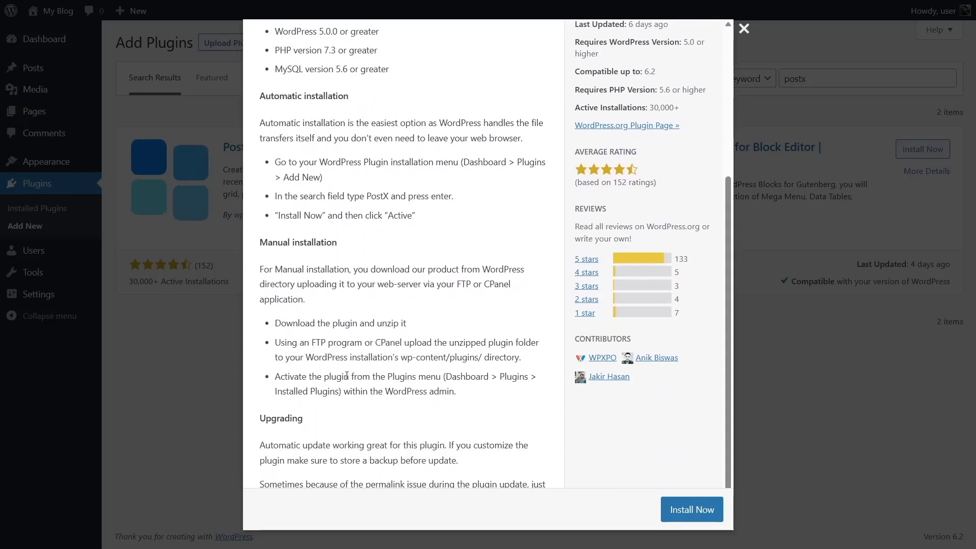
pyautogui.scroll(5, 348, 375)
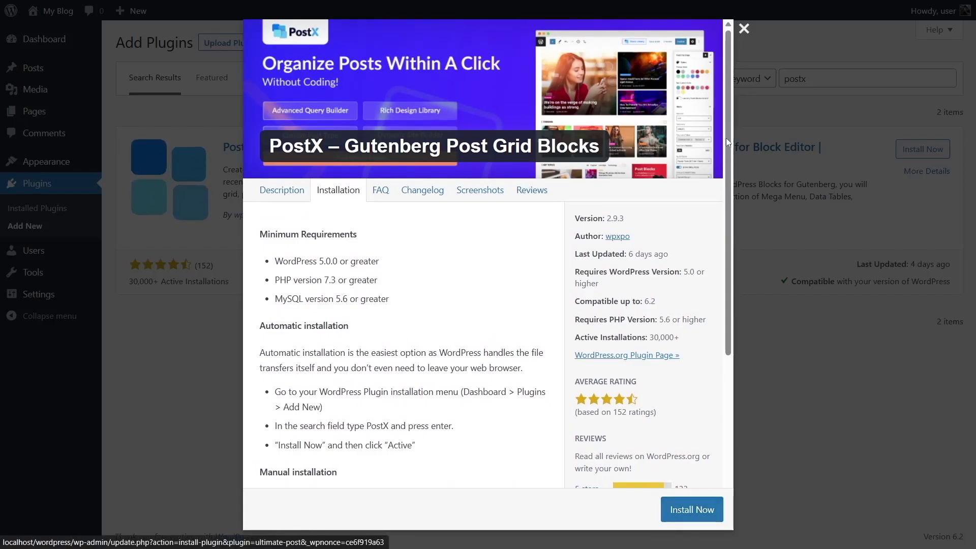
pyautogui.click(744, 29)
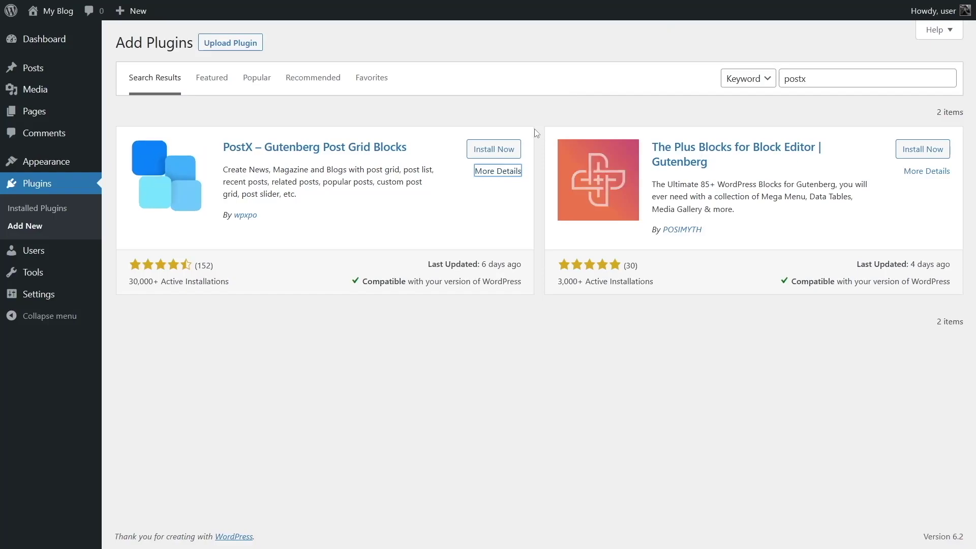
# - Install and activate the PostX – Gutenberg Post Grid Blocks plugin
pyautogui.click(498, 159)
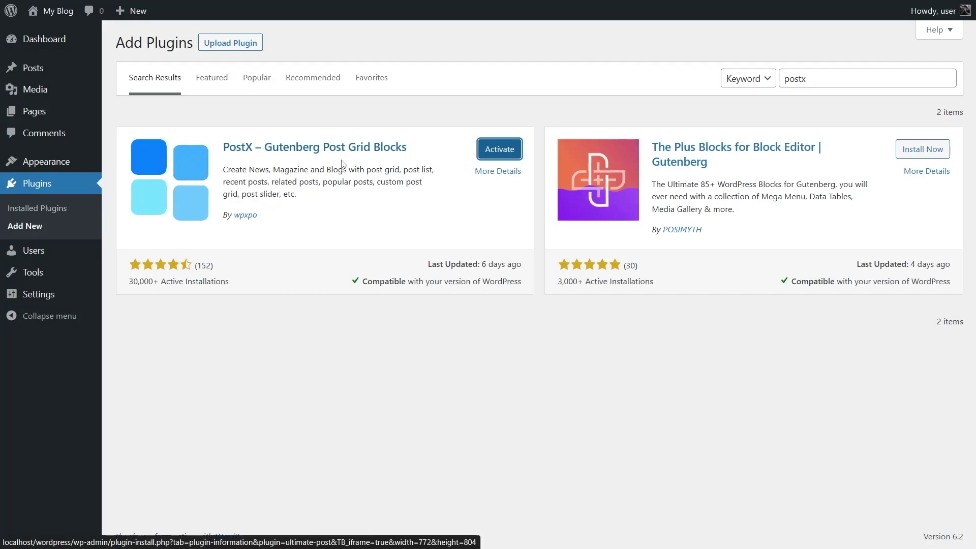
pyautogui.click(496, 153)
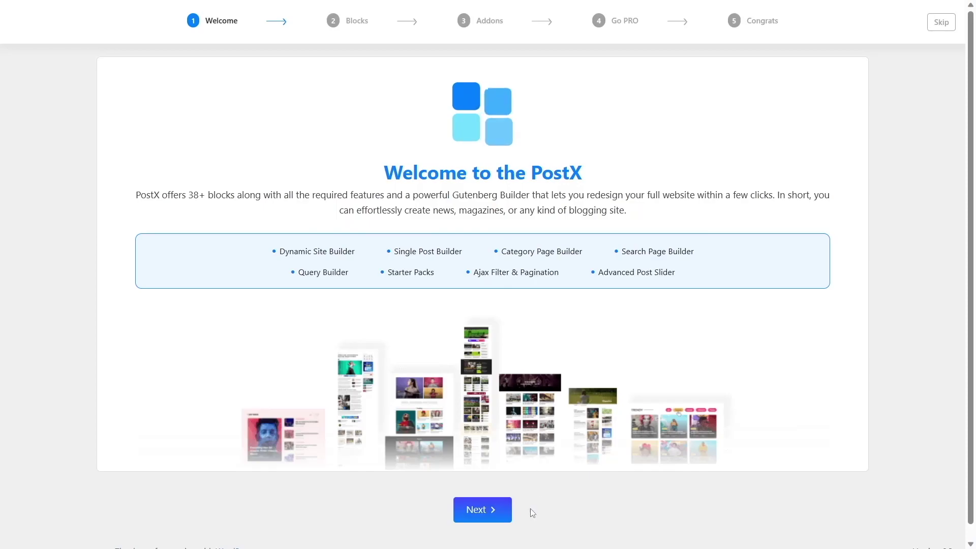
# - Advance the PostX setup wizard through the Welcome and Blocks stages, keeping the default block selection
pyautogui.click(489, 515)
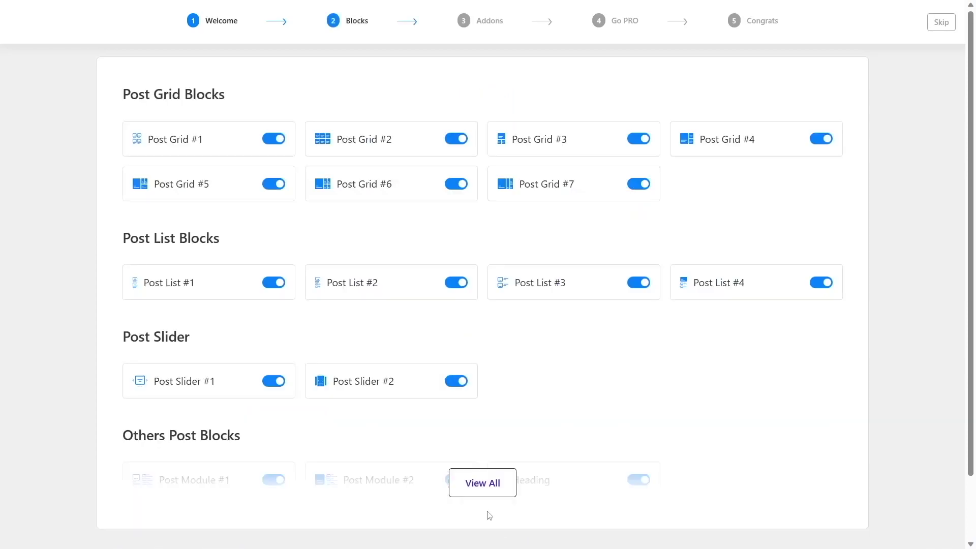
pyautogui.scroll(-2, 405, 240)
pyautogui.scroll(2, 400, 237)
pyautogui.scroll(-2, 507, 434)
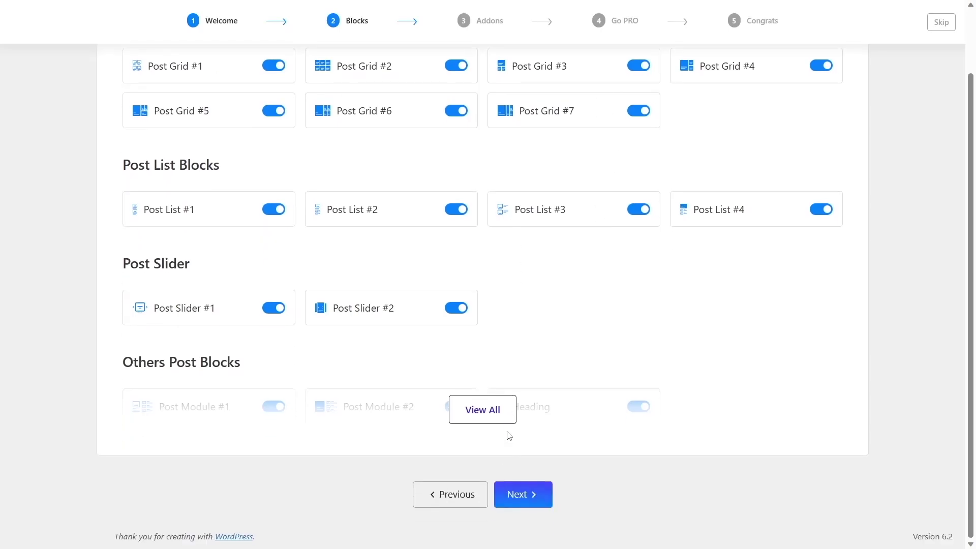
pyautogui.click(526, 500)
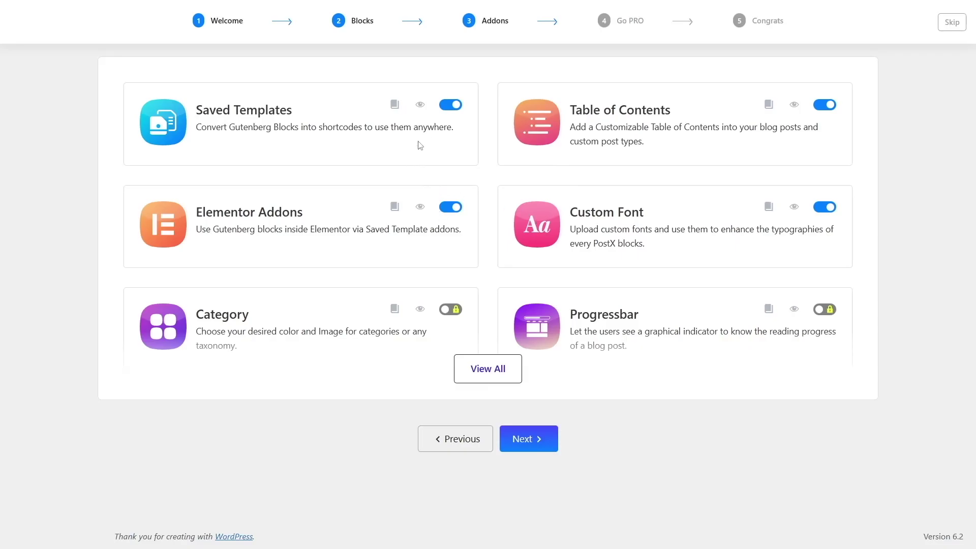
# - Continue past the Addons and Go PRO stages with the default addons, and decline sharing diagnostic data as a contributor
pyautogui.click(537, 443)
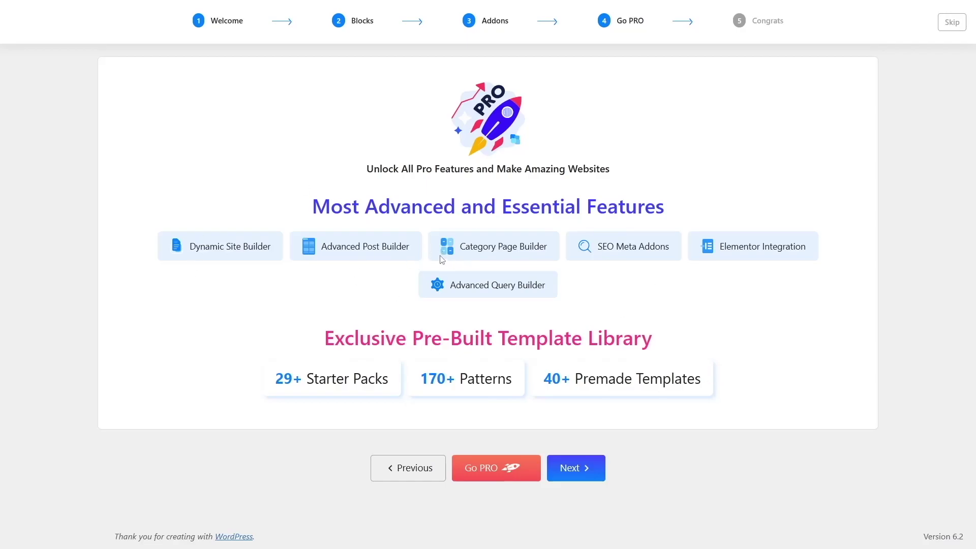
pyautogui.click(577, 468)
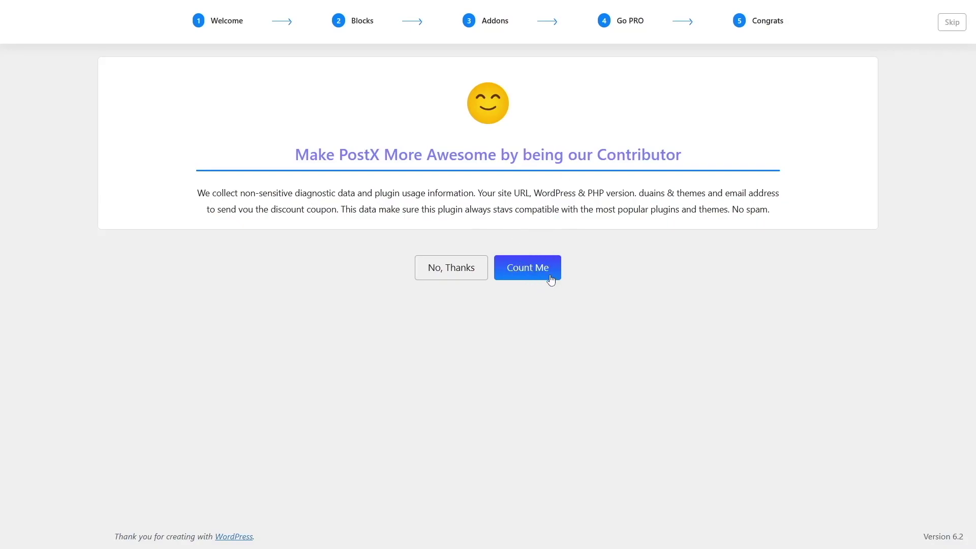
pyautogui.click(441, 273)
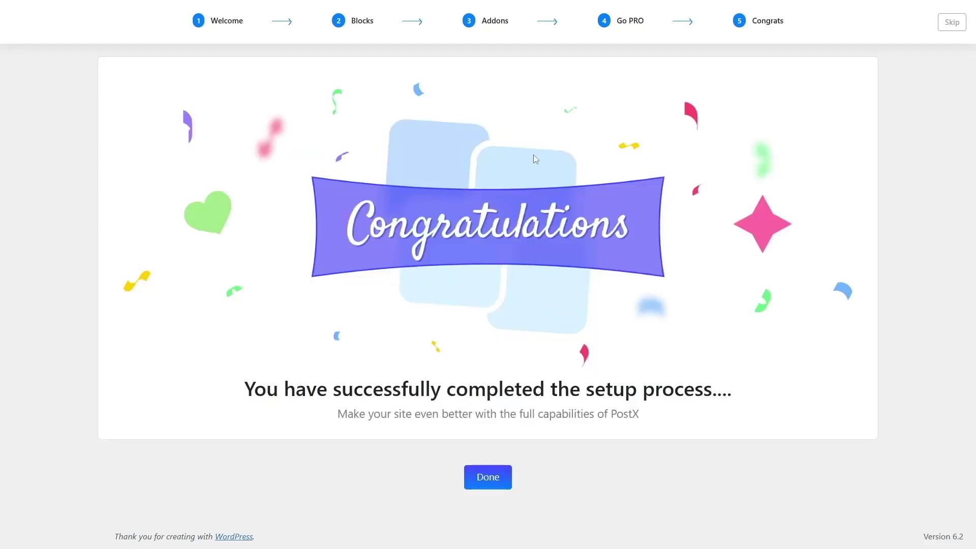
# - Finish the PostX setup wizard from its Congrats stage
pyautogui.click(488, 478)
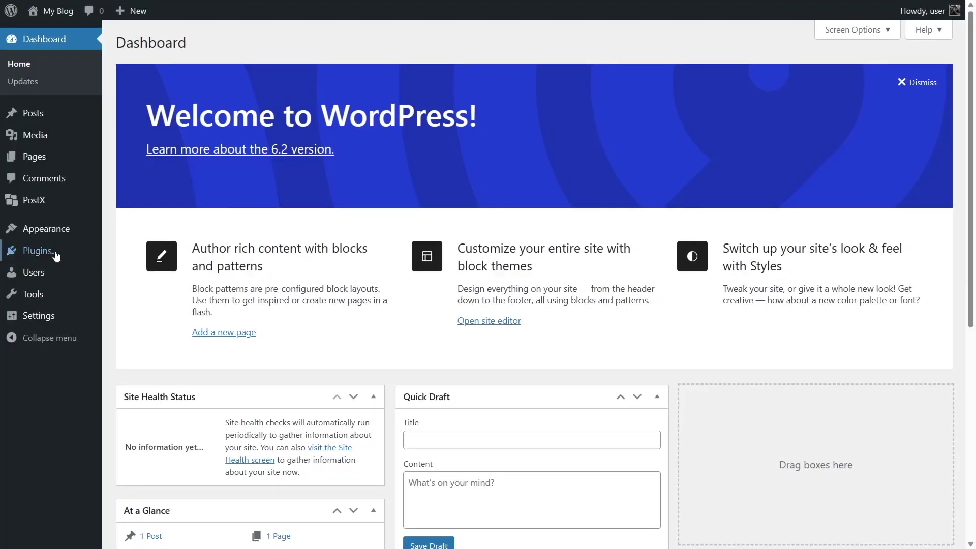
# - Upload the plugin package postxpro_v146.zip to the WordPress site, install it and activate it
pyautogui.moveTo(42, 257)
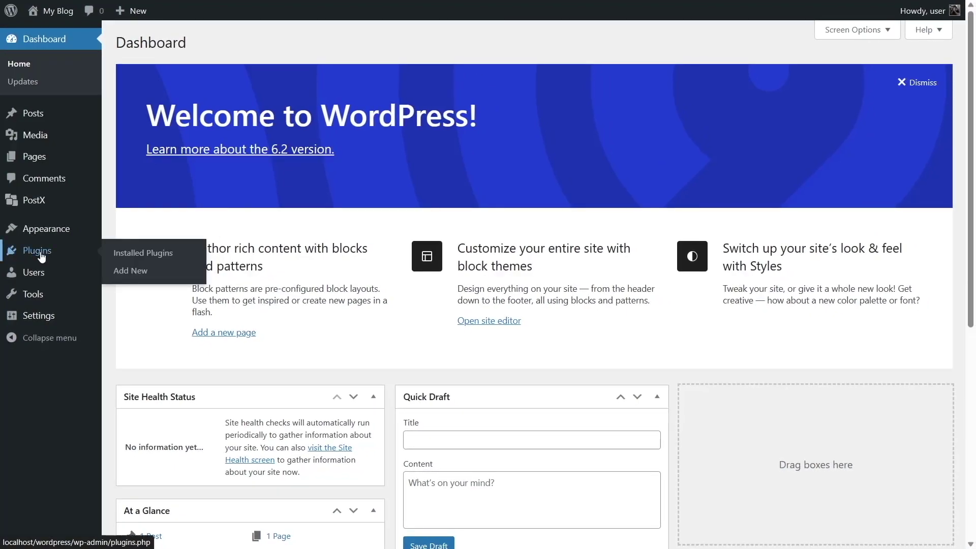
pyautogui.click(135, 273)
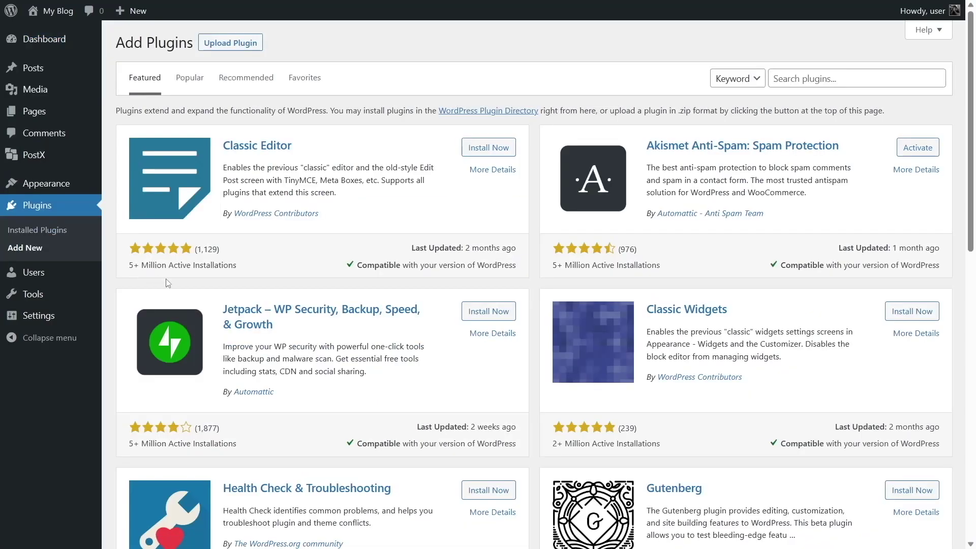
pyautogui.click(241, 54)
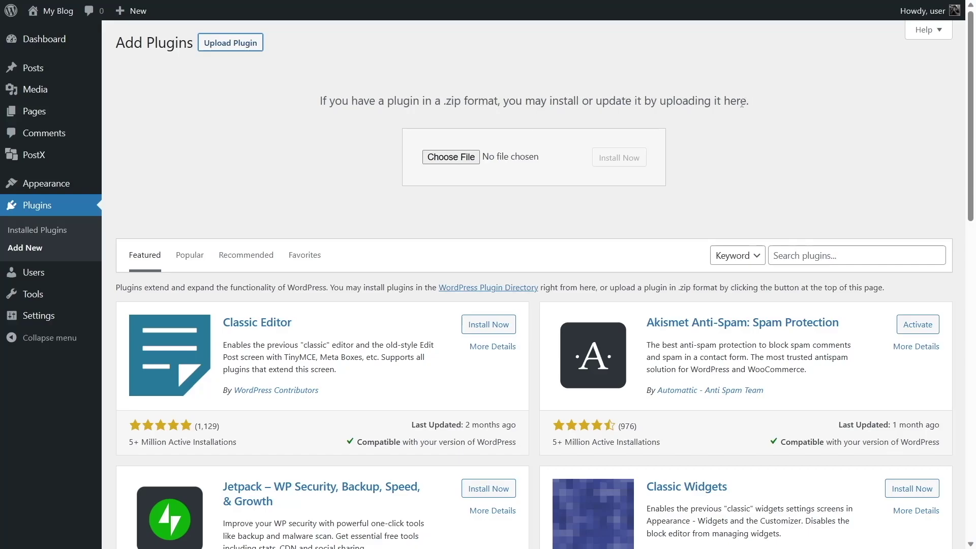
pyautogui.click(458, 161)
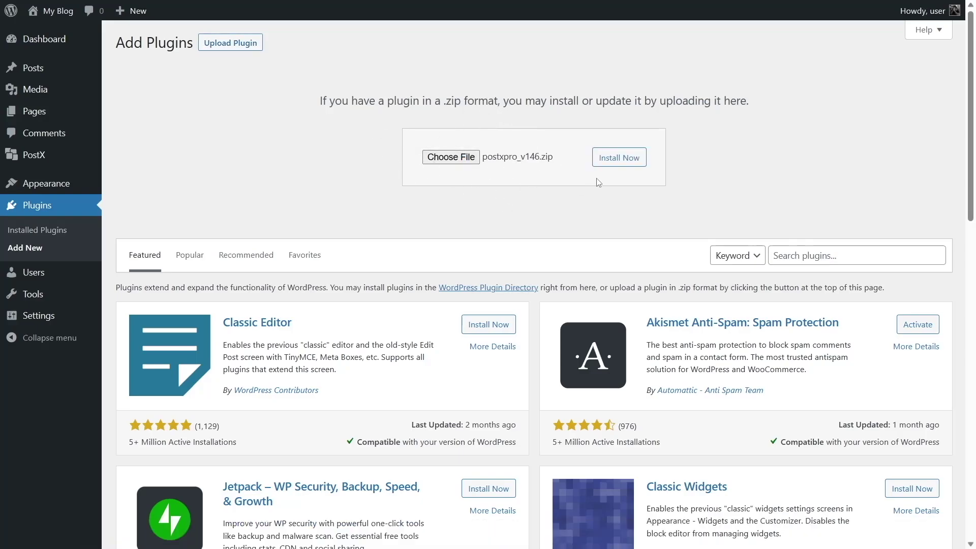
pyautogui.click(619, 159)
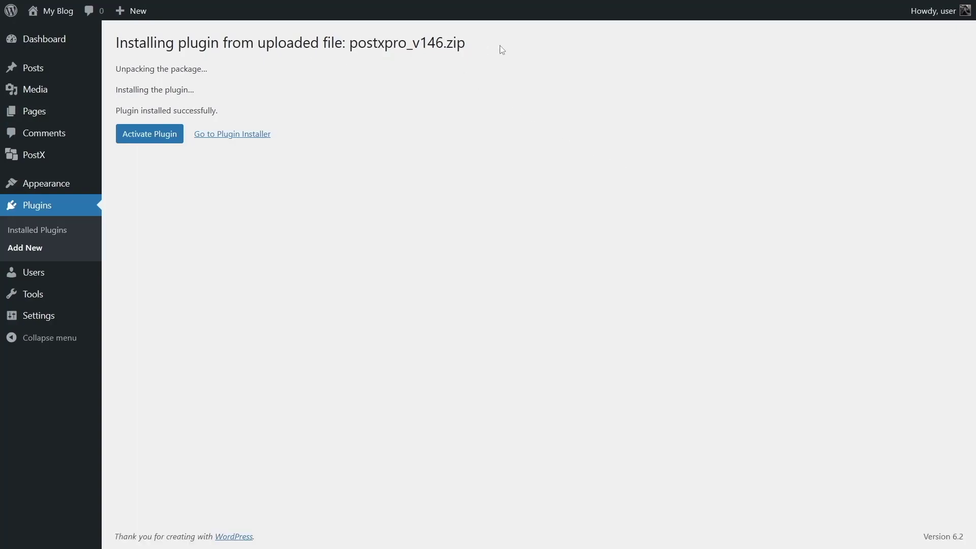
pyautogui.click(135, 141)
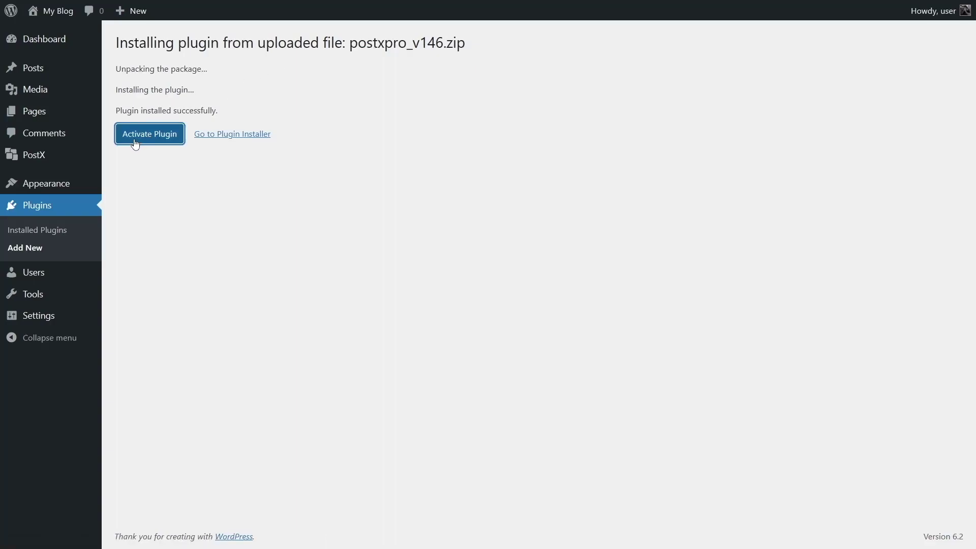